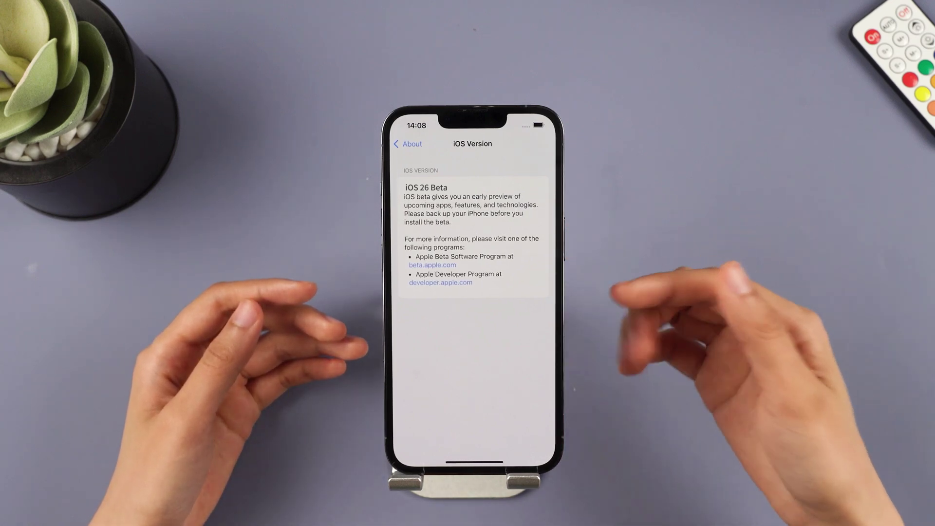
- Swipe home from the iOS 26 Beta version page to get back to the main Settings list
drag(487, 461, 466, 360)
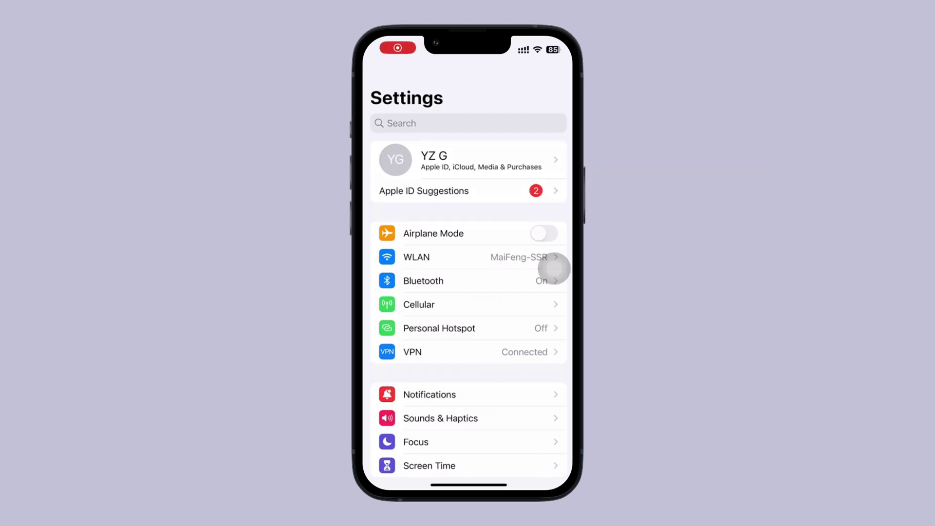
- Under Apple ID > Find My, switch the Find My iPhone toggle off
click(434, 159)
click(418, 354)
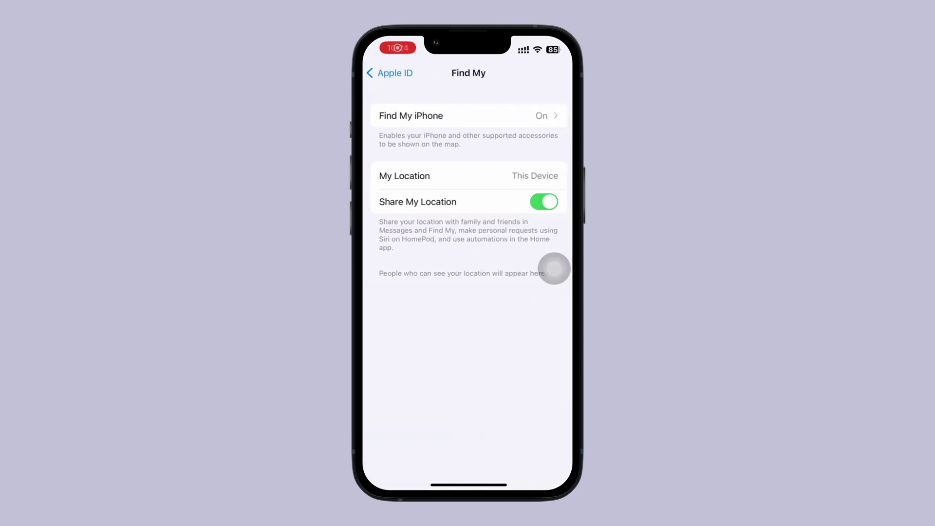
click(411, 115)
click(544, 116)
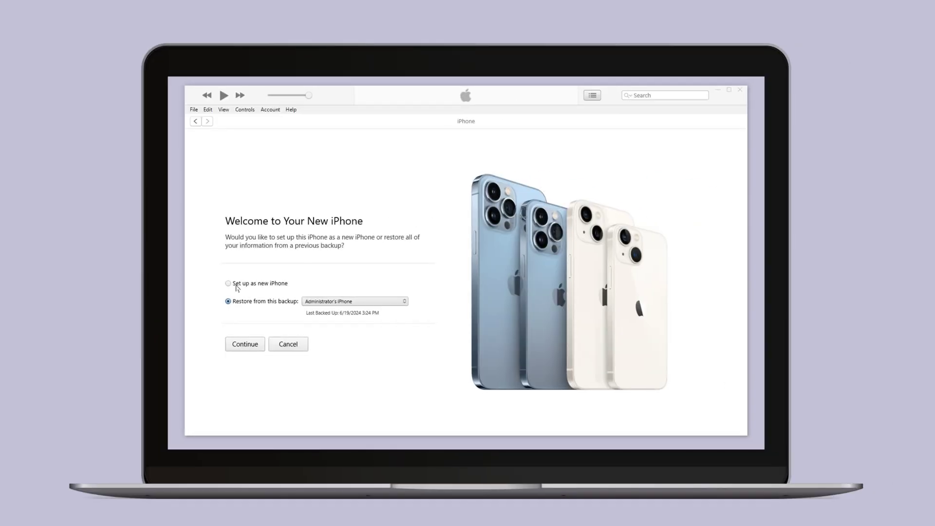
- Choose 'Set up as new iPhone', confirm it, and go on to the iPhone's summary page
click(237, 285)
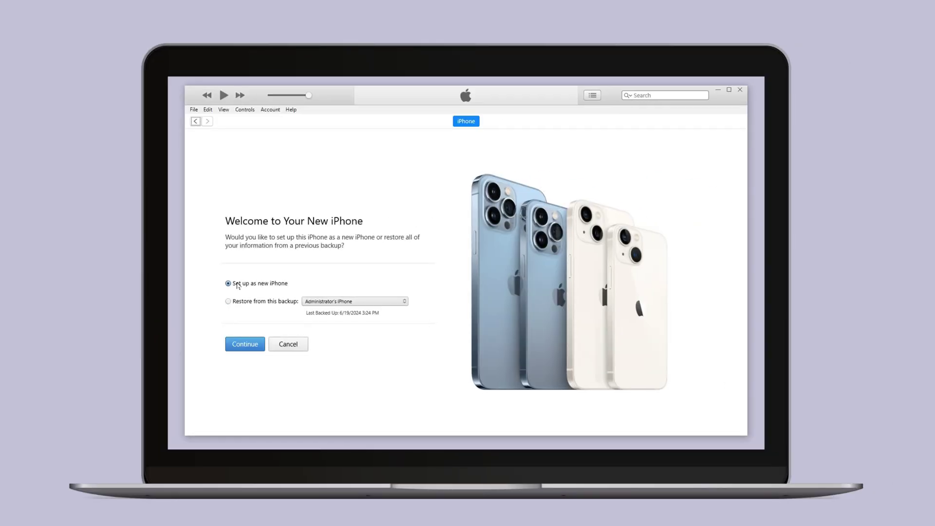
key(Return)
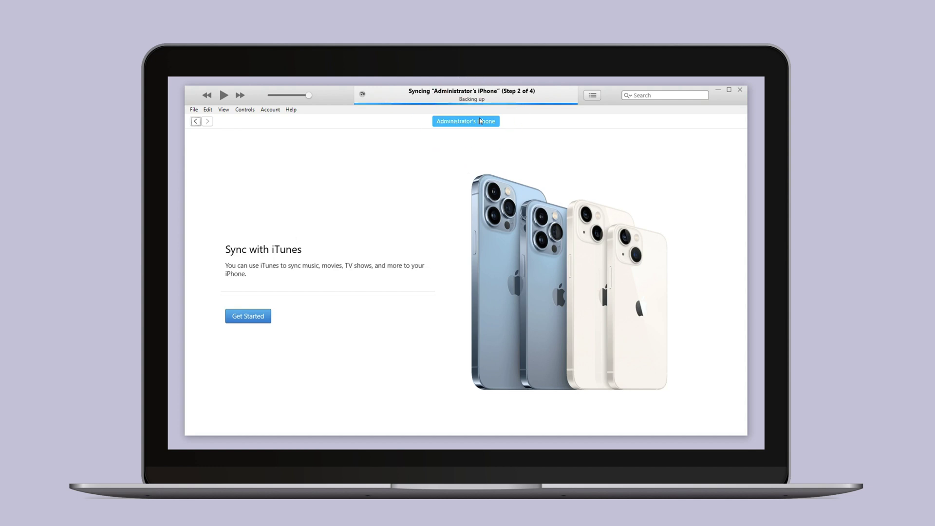
click(256, 316)
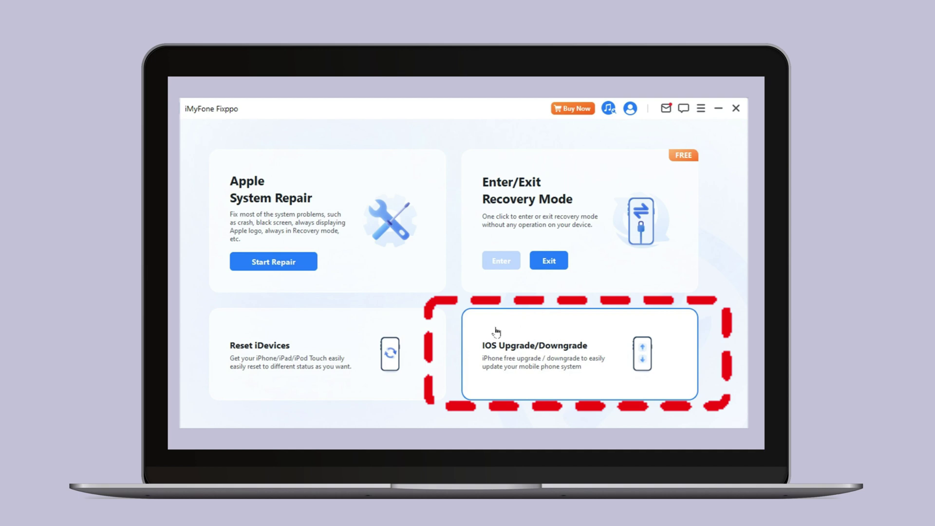
- In Fixppo's iOS Upgrade/Downgrade, choose Downgrade iOS and download the iOS 18.5.1 firmware
click(496, 354)
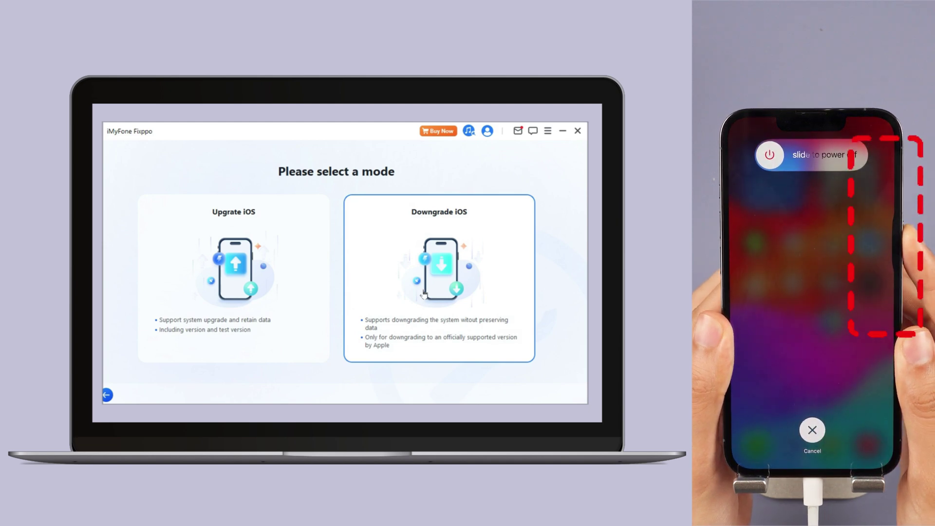
click(424, 294)
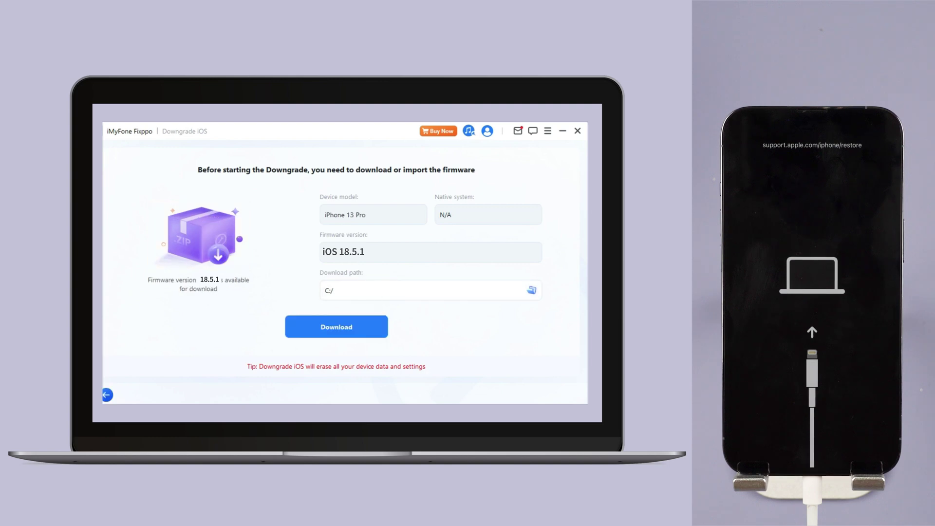
click(354, 319)
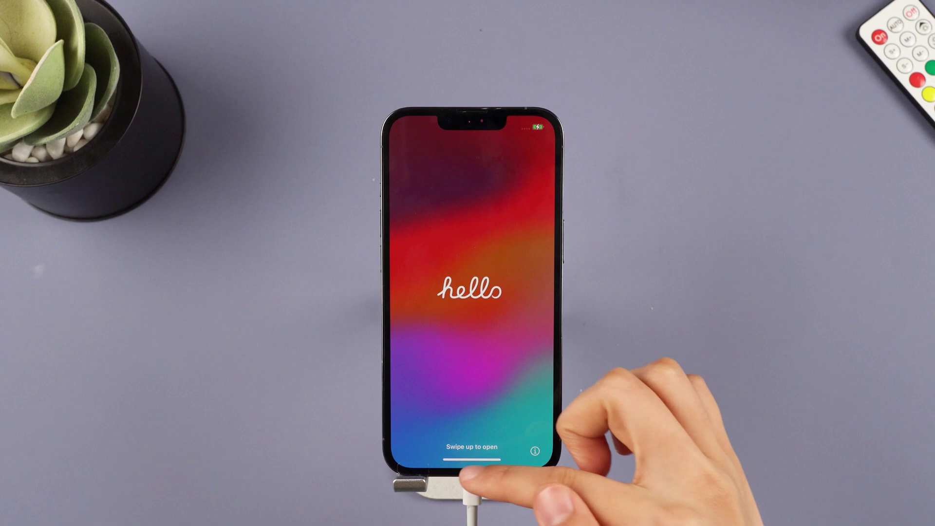
- Start setup from the hello screen with English, China mainland region, and continue past Appearance
drag(471, 458, 475, 317)
click(521, 264)
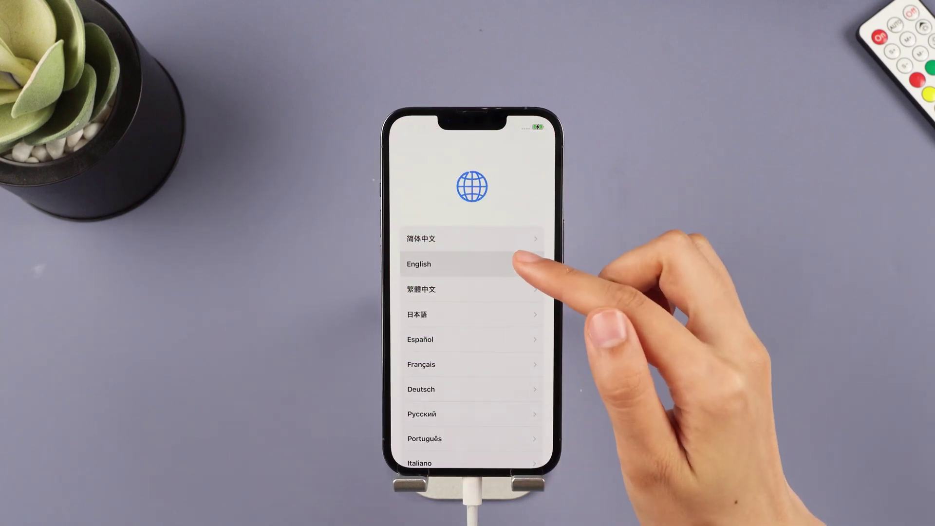
click(517, 273)
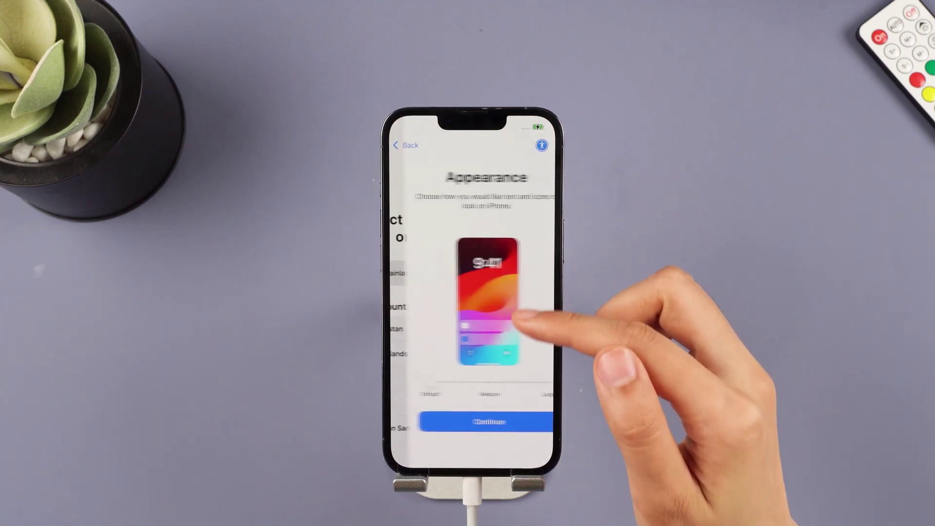
click(504, 421)
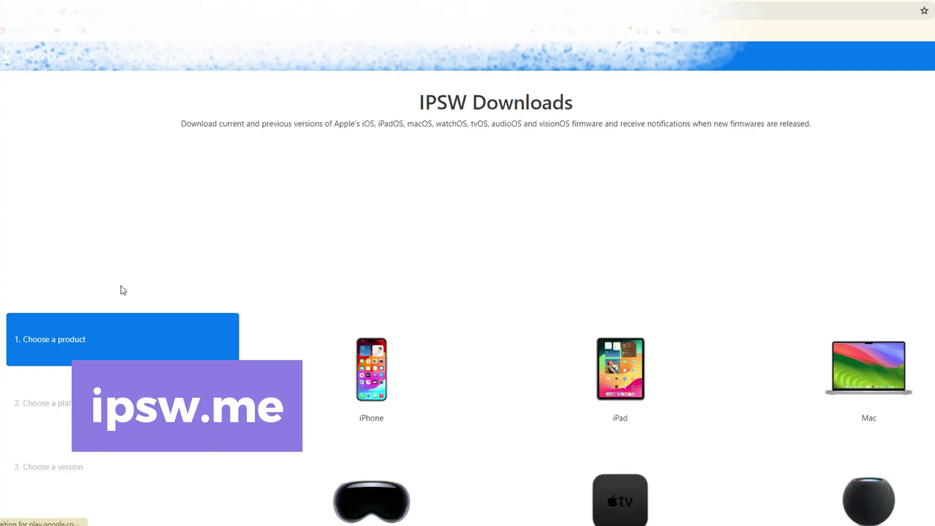
- On ipsw.me, select iPhone 13 Pro and download the 8.02 GB iOS 17.5.1 firmware
click(361, 367)
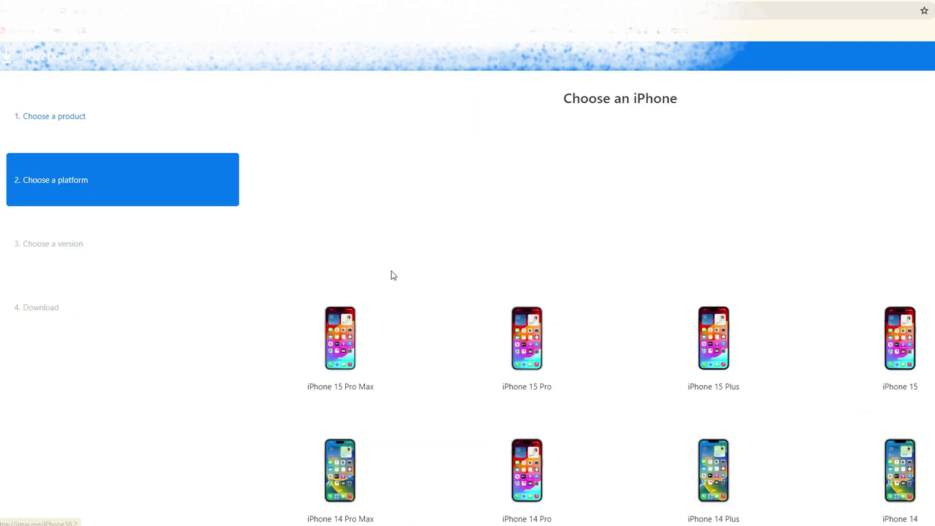
scroll(385, 273, down, 5)
scroll(377, 300, down, 2)
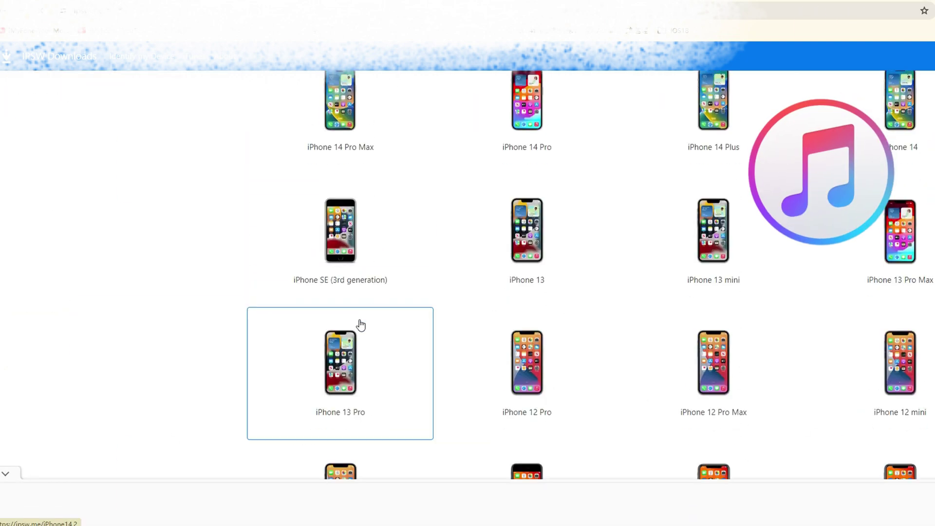
click(359, 323)
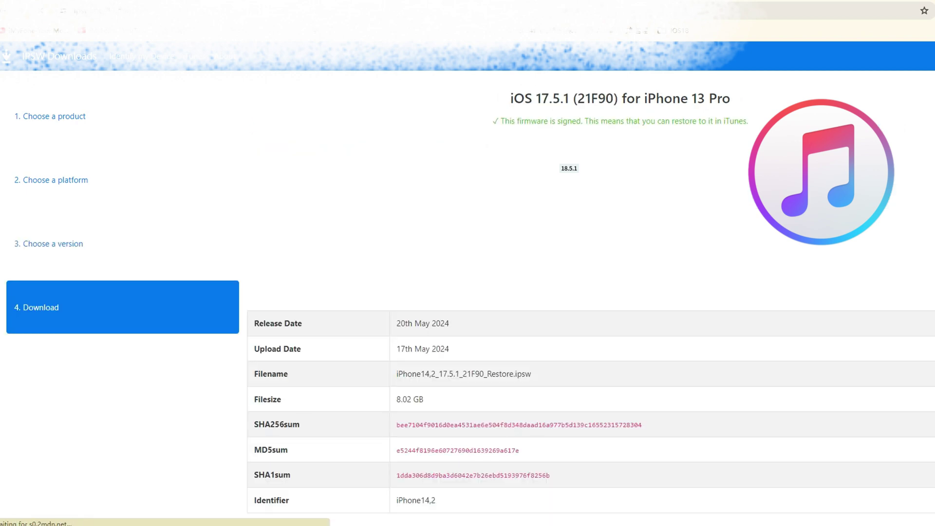
scroll(708, 206, down, 5)
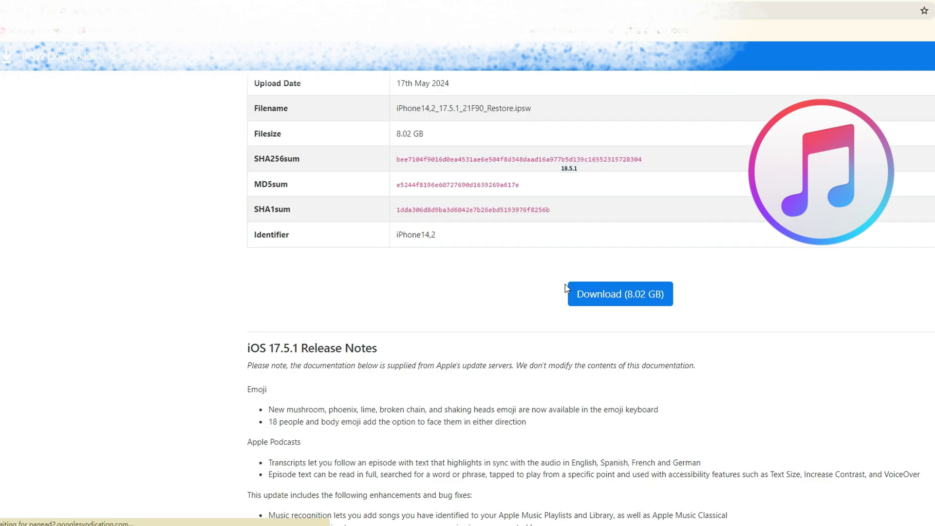
click(622, 297)
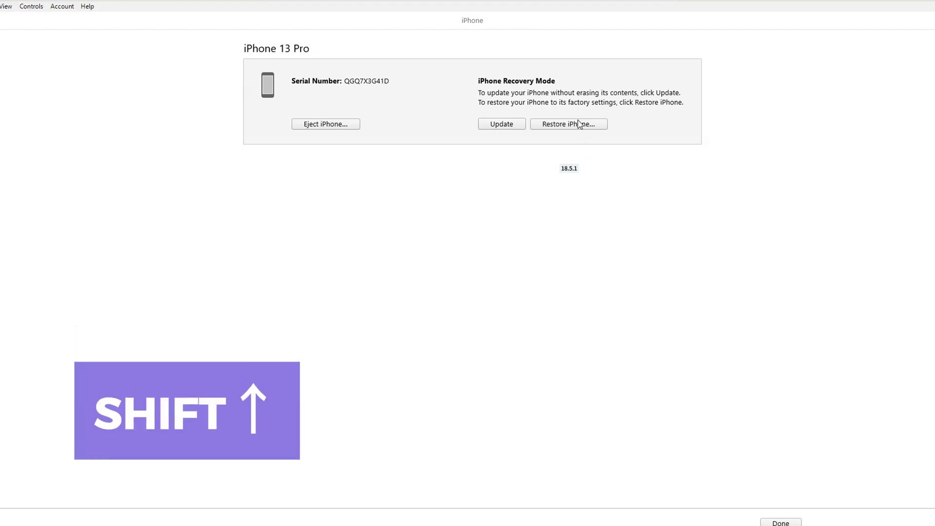
- Restore the iPhone using the iPhone14,2 IPSW file from Downloads and confirm the erase
shift+click(578, 121)
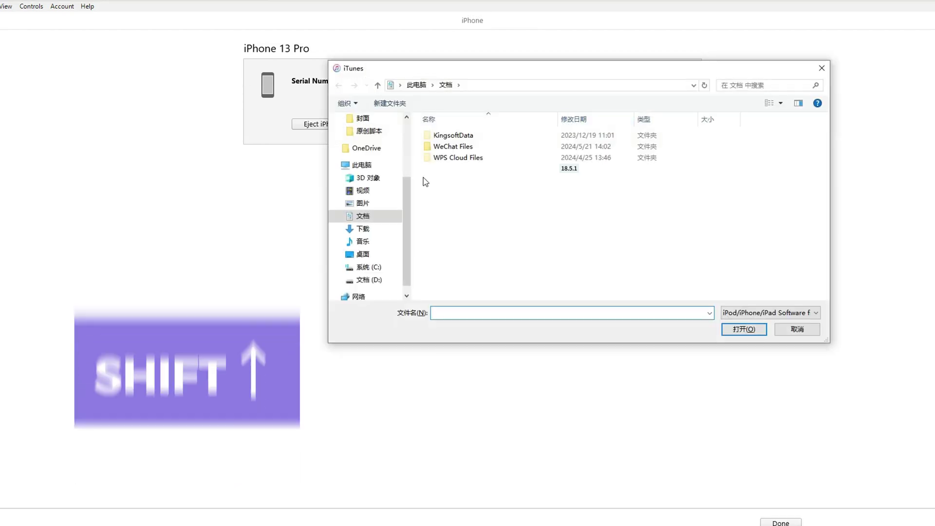
click(363, 229)
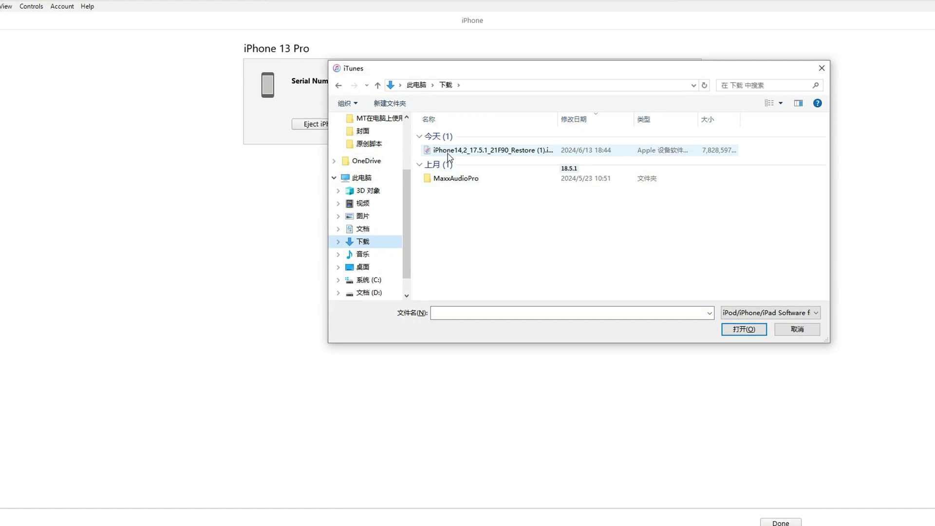
double_click(448, 154)
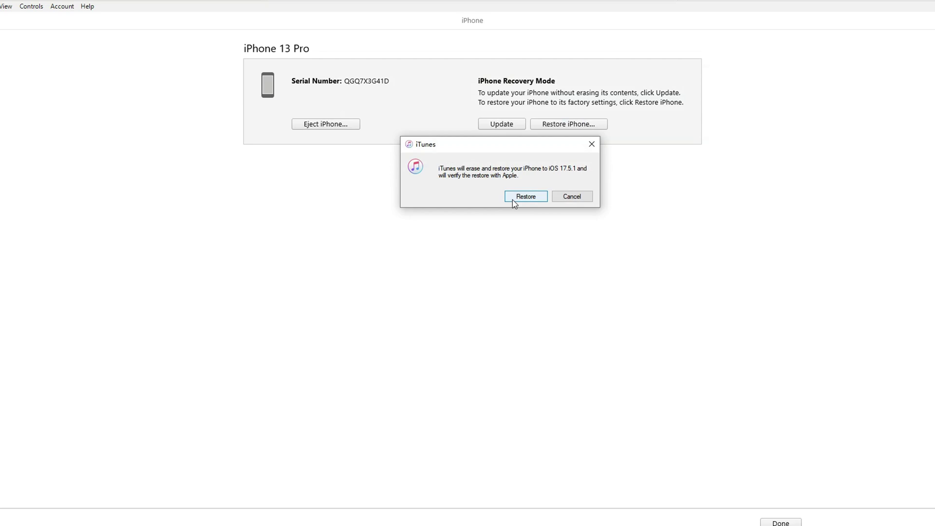
click(512, 197)
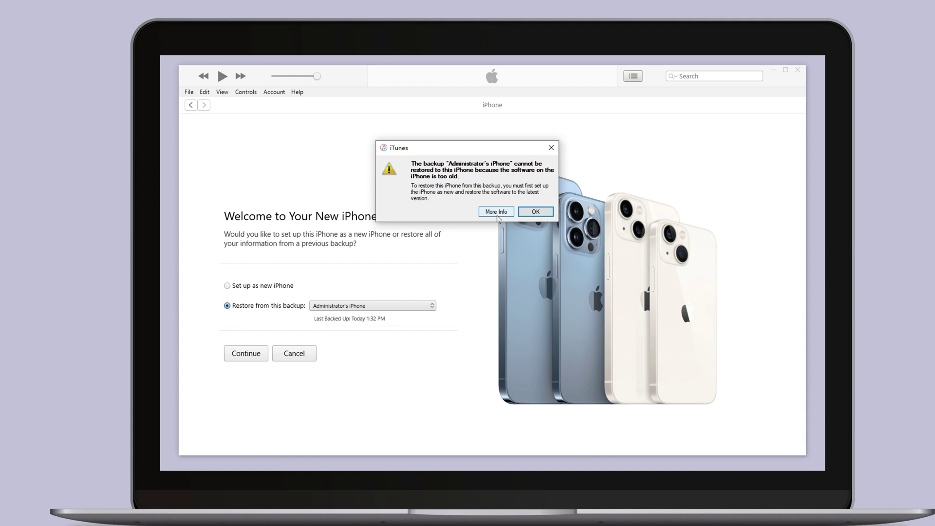
- Dismiss the too-old-software error, set the iPhone up as new, and reach its Summary page
click(536, 212)
click(245, 289)
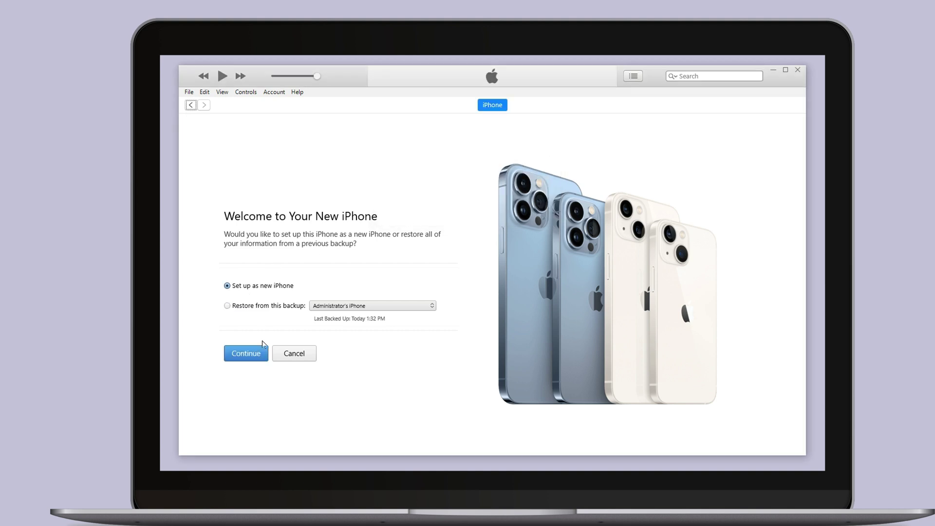
click(261, 346)
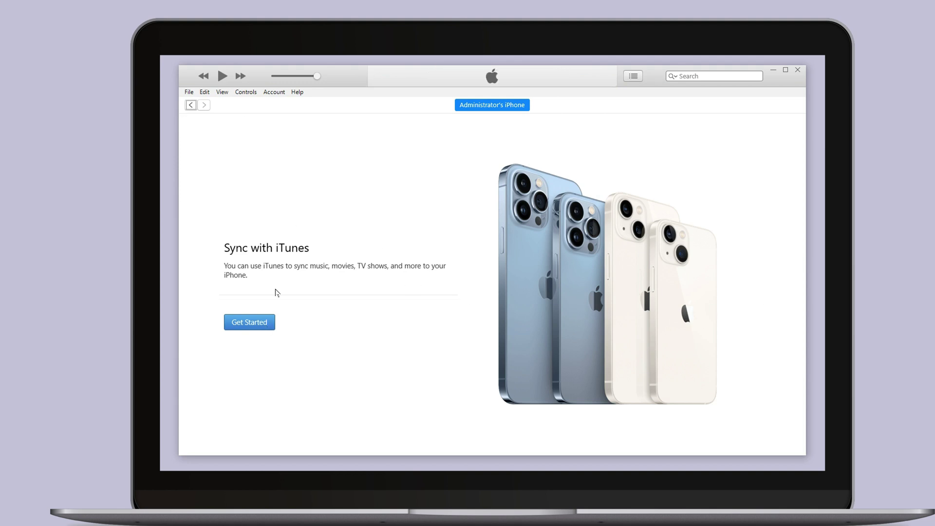
click(274, 319)
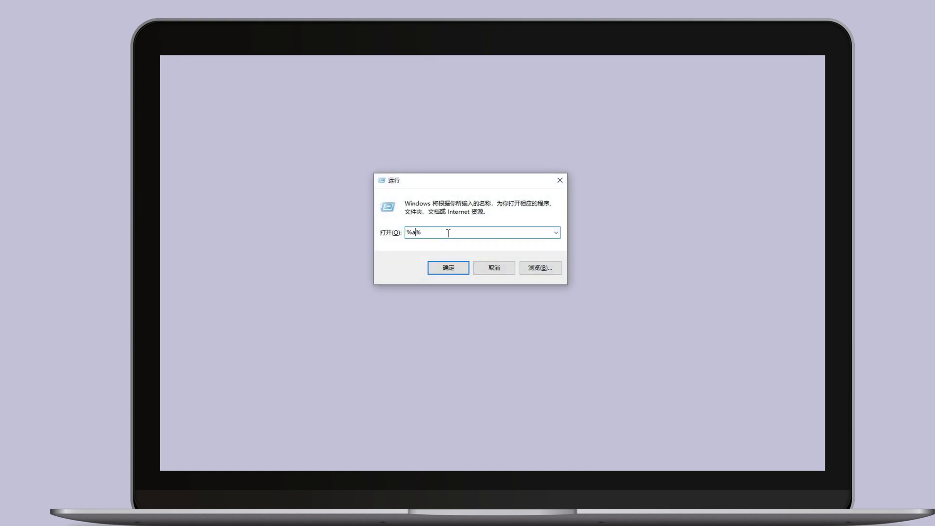
- Run %appdata%, browse to Apple Computer\MobileSync\Backup\20240712 backup, and open Info in Notepad
text(app)
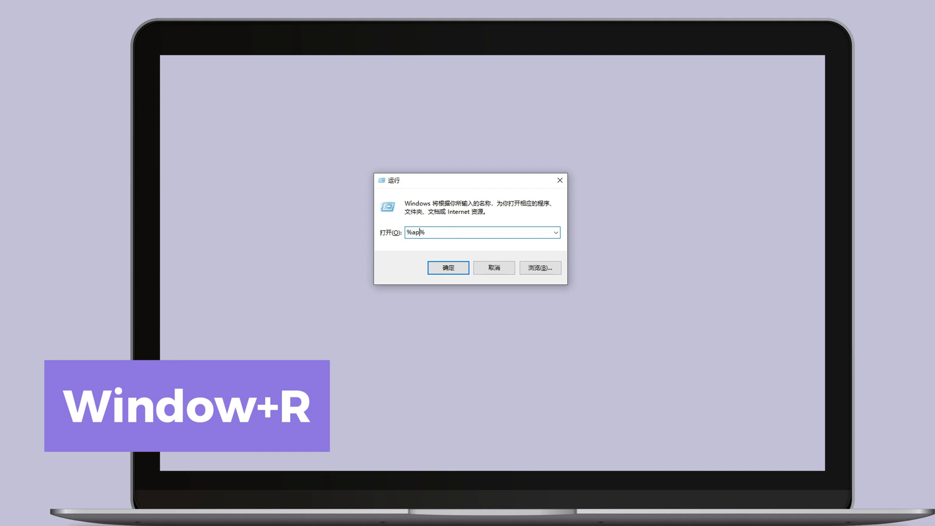
text(data)
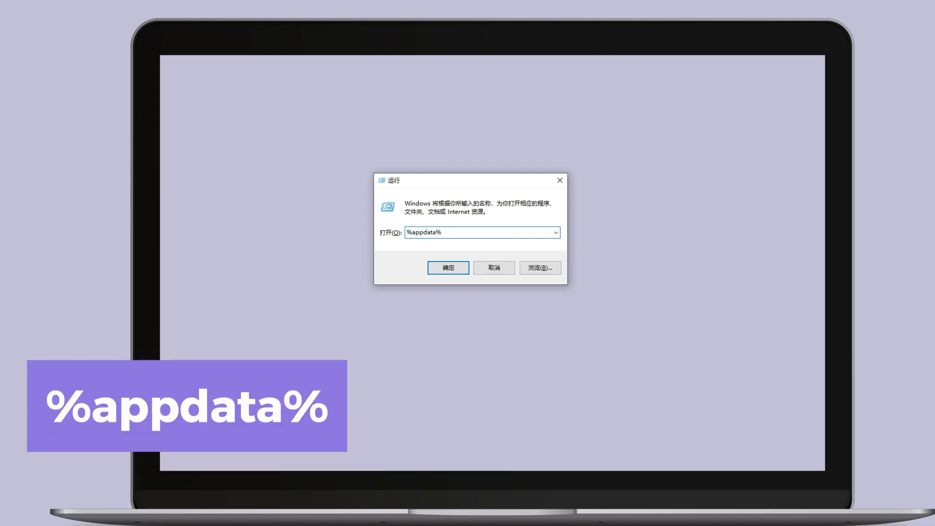
click(463, 267)
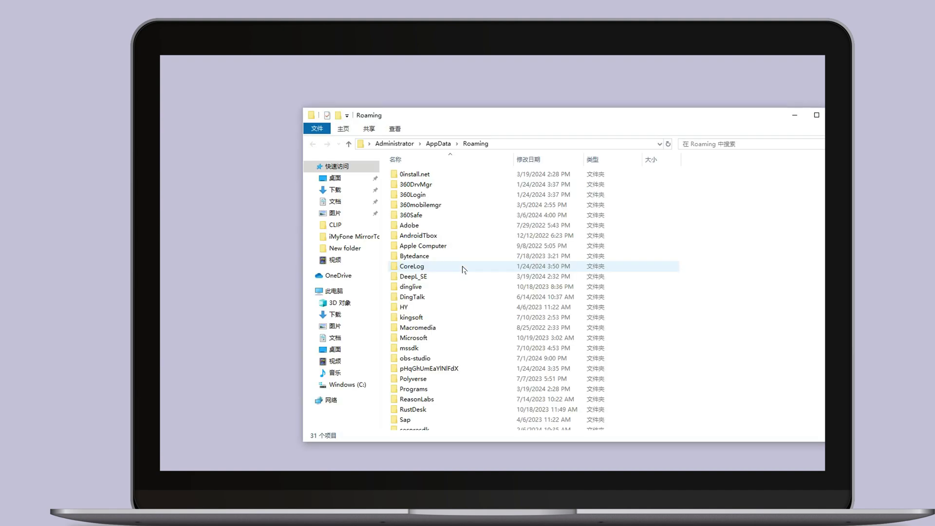
double_click(463, 246)
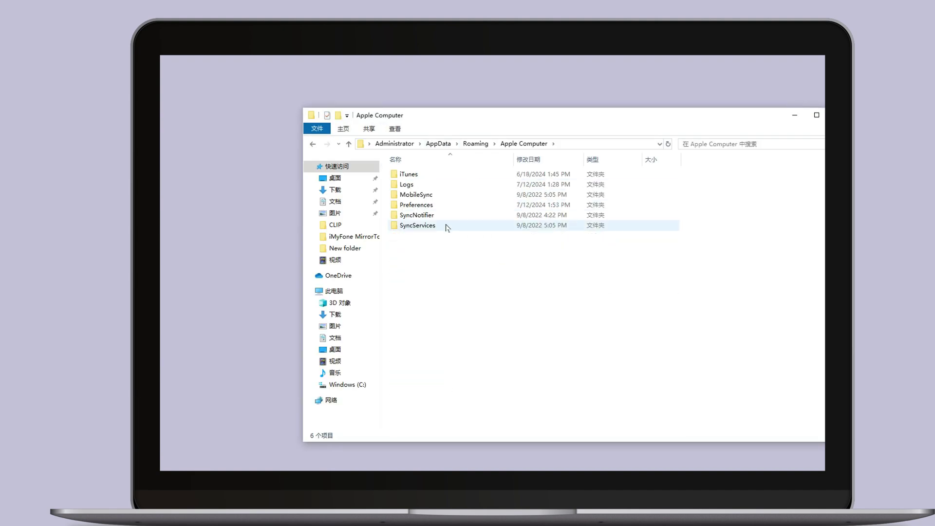
double_click(449, 195)
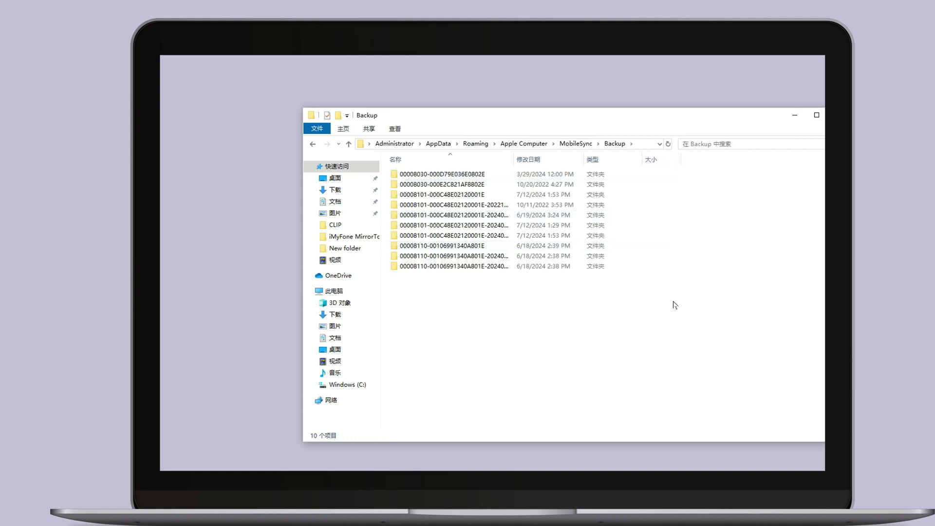
double_click(454, 235)
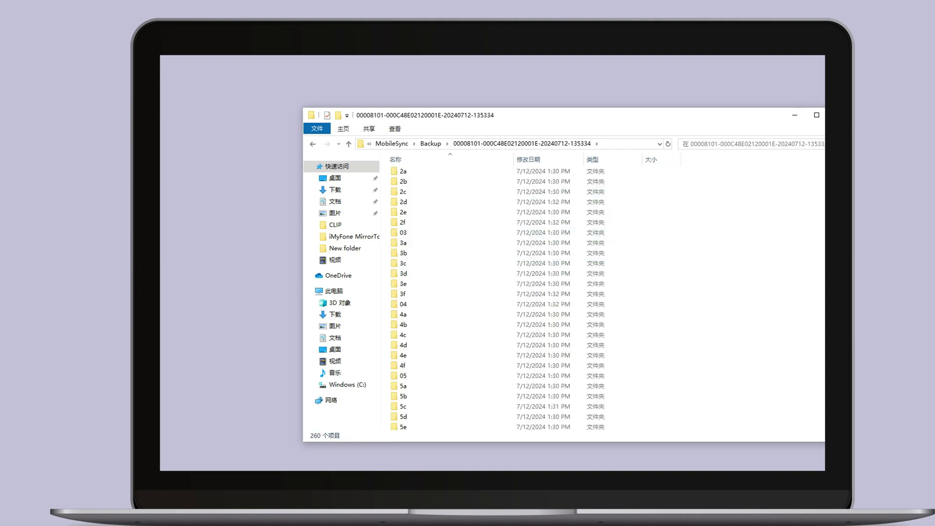
text(e3)
scroll(487, 297, down, 10)
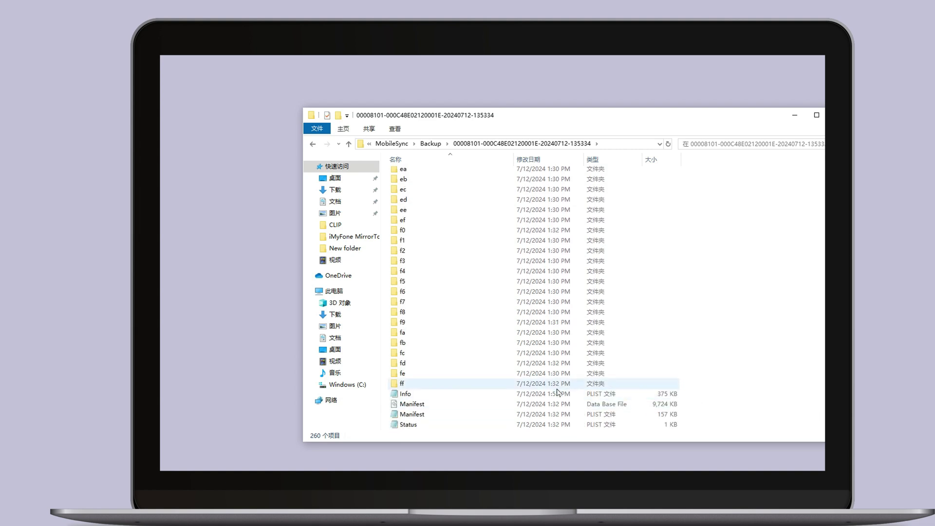
double_click(557, 395)
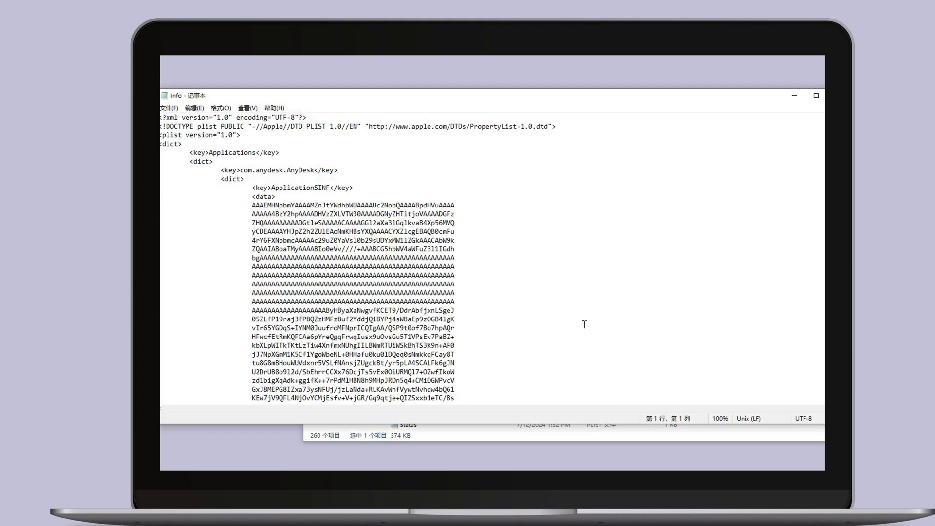
- Search 'Product' in Info.plist, edit the Product Version value to 18.5.1, and save
key(ctrl+f)
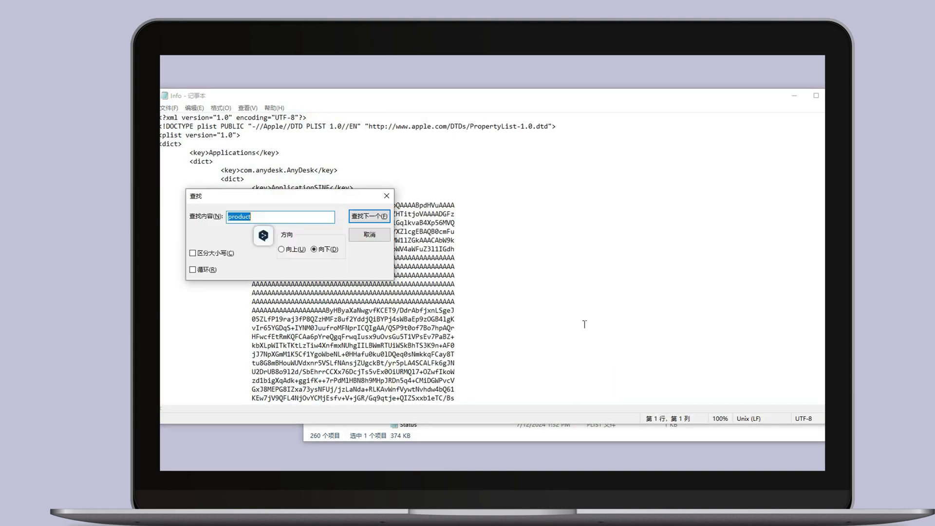
click(279, 215)
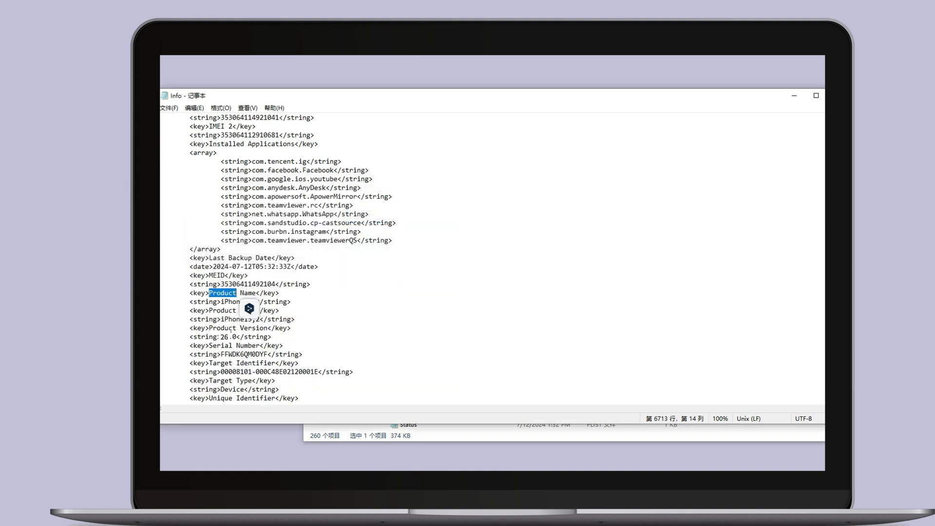
click(231, 334)
key(Delete)
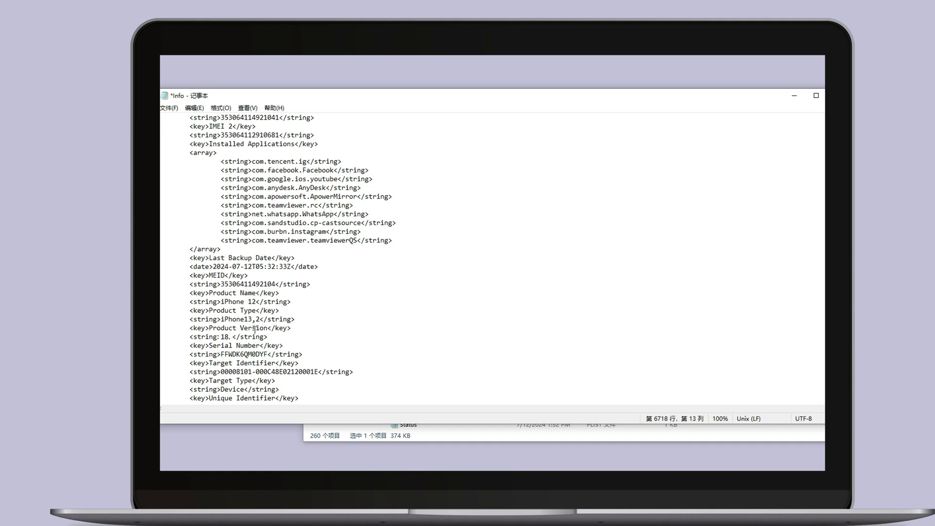
text(5.1)
key(ctrl+s)
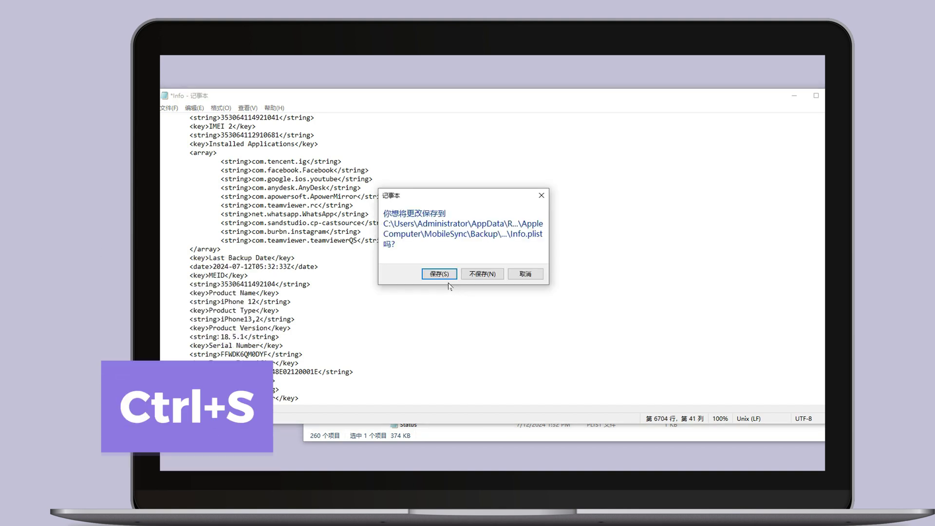
click(538, 194)
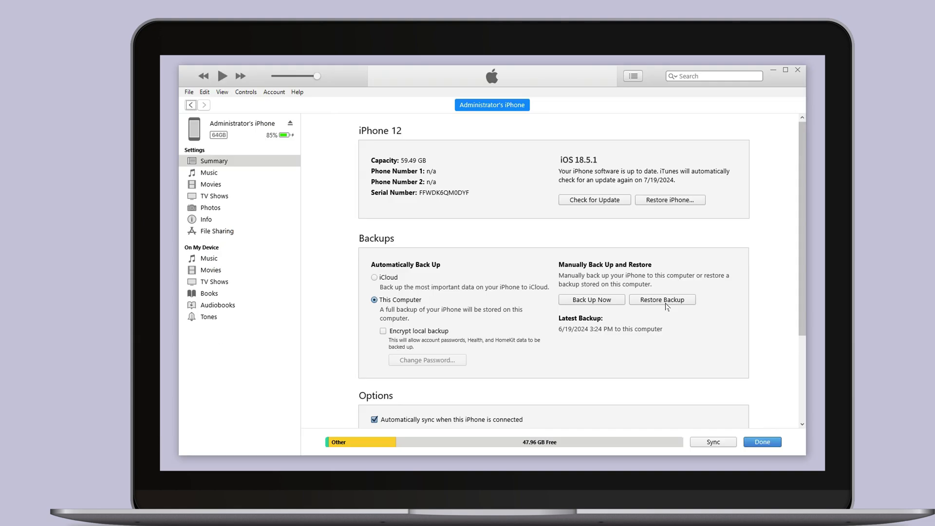
- Restore the iPhone from the newest backup, dated July 12, chosen in the Restore Backup list
click(666, 301)
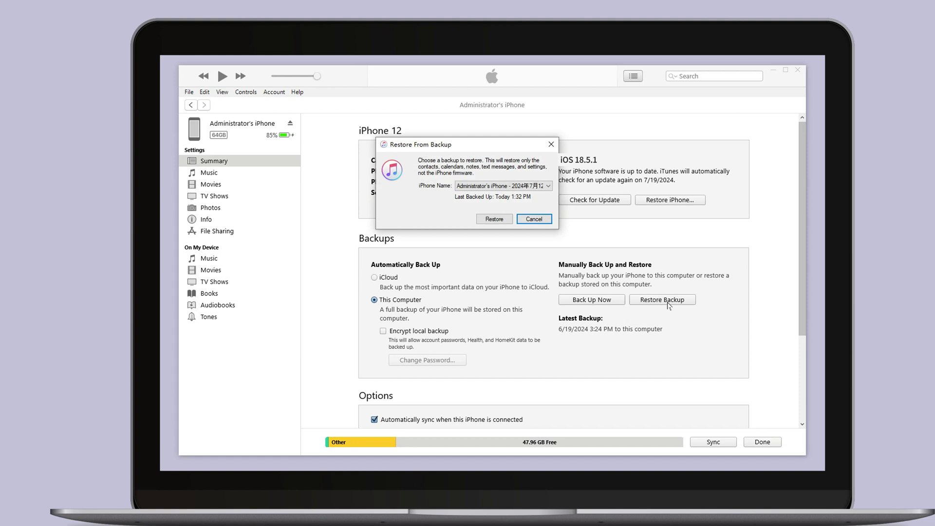
click(535, 193)
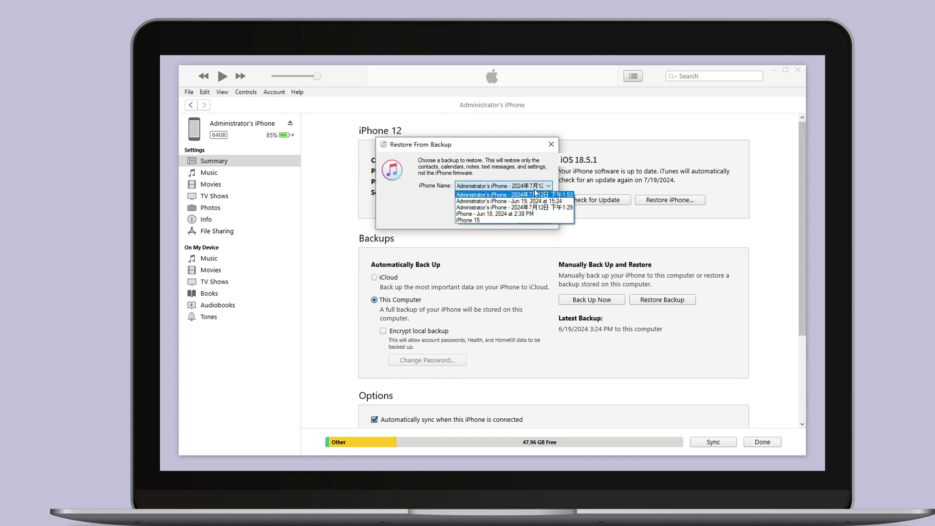
click(535, 194)
click(510, 221)
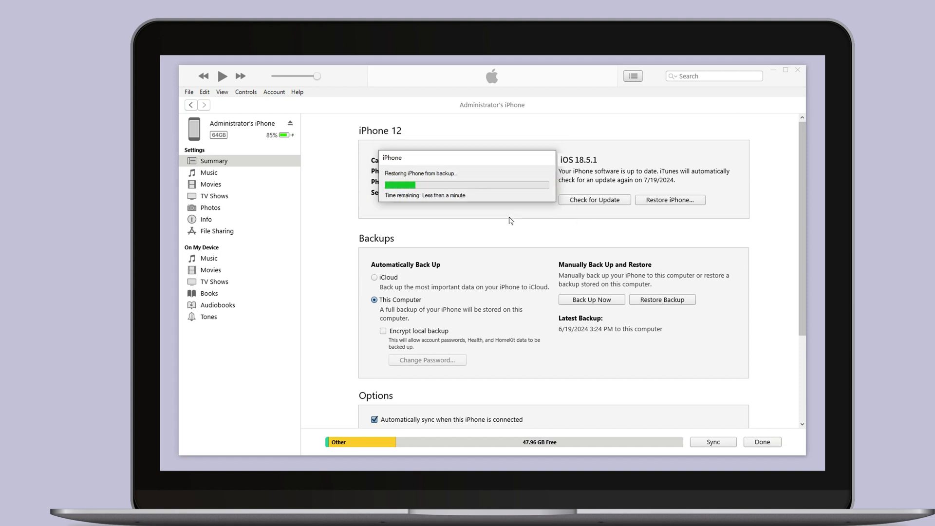